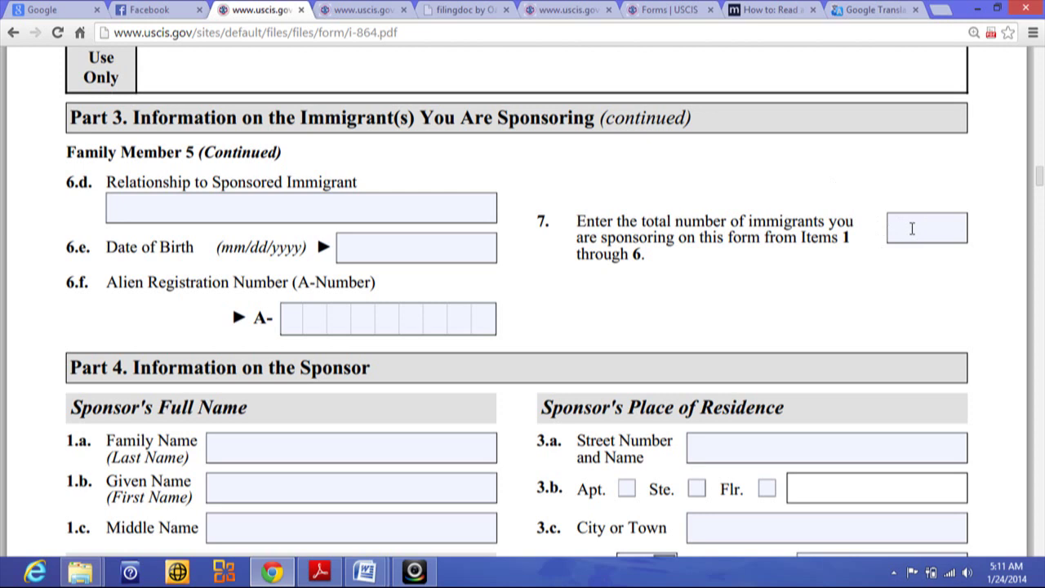
Enter 2 as the total number of sponsored immigrants in item 7.
left_click(912, 229)
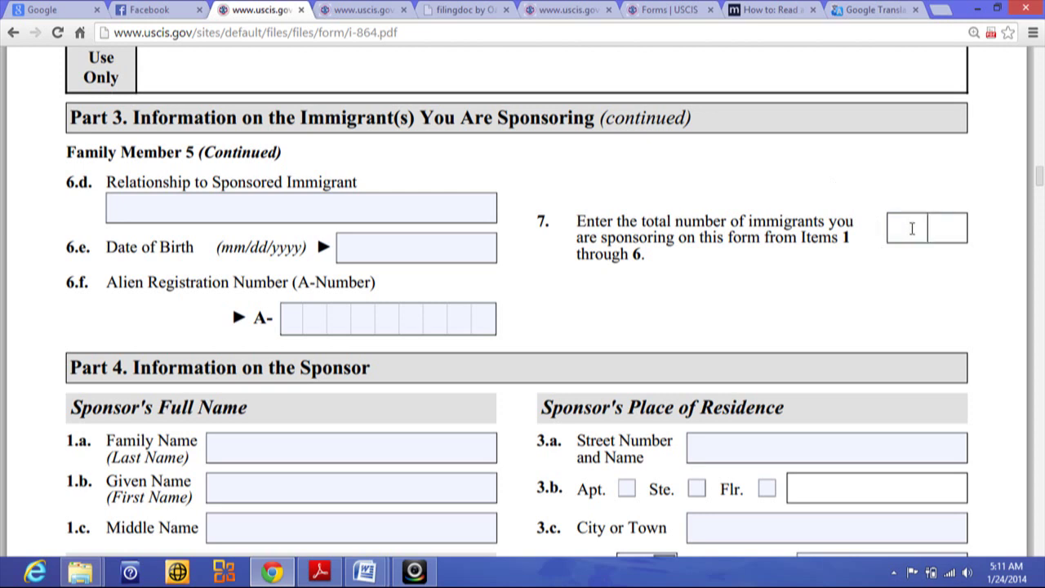
type("2")
left_click_drag(1033, 181, 1035, 181)
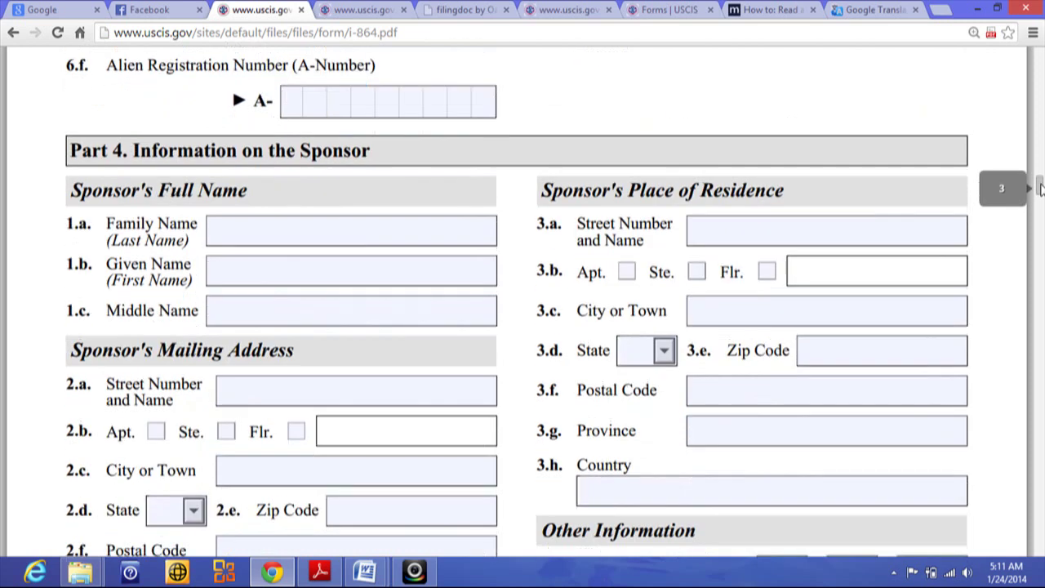
Type the sponsor's surname in Part 4's Family Name field, checking it against Part 1.
left_click(241, 226)
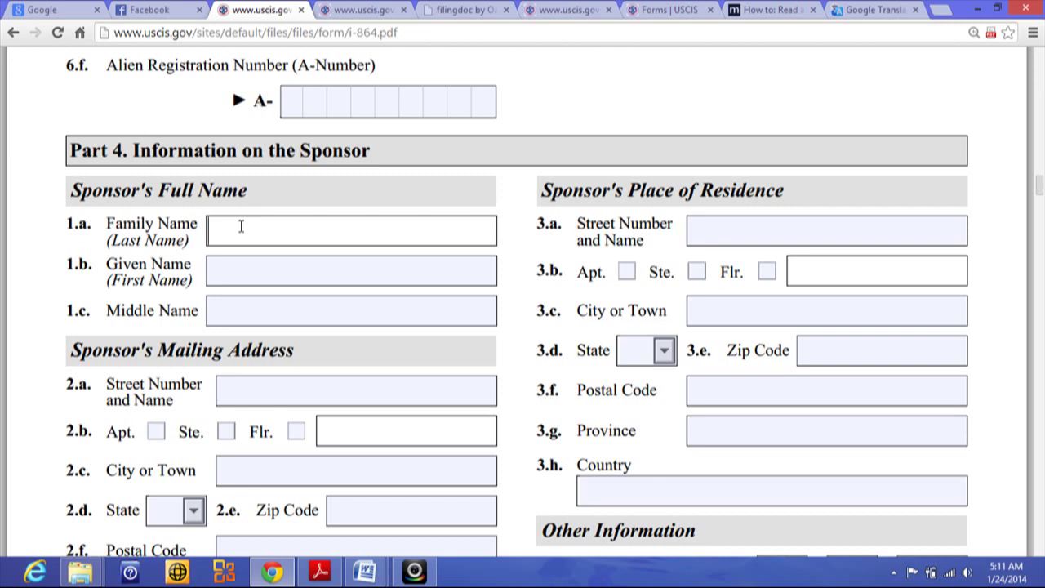
left_click(1041, 94)
left_click(1041, 94)
left_click(1040, 92)
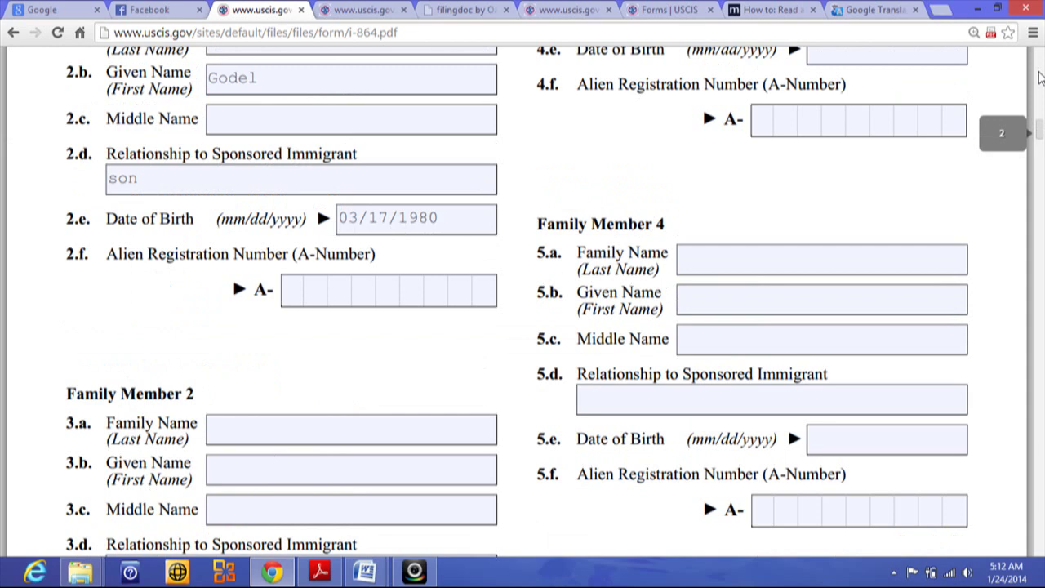
left_click(1041, 76)
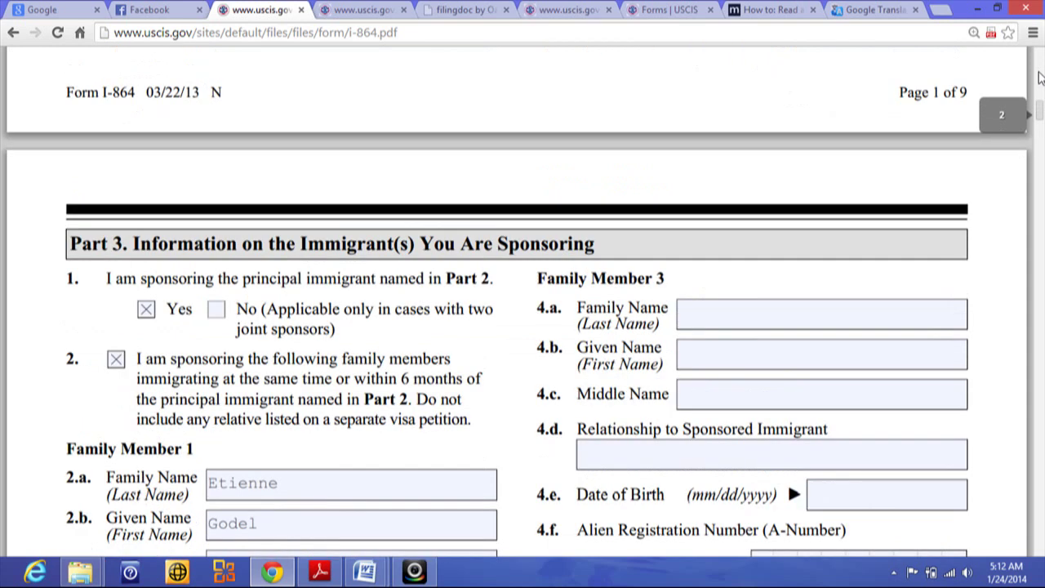
left_click(1041, 75)
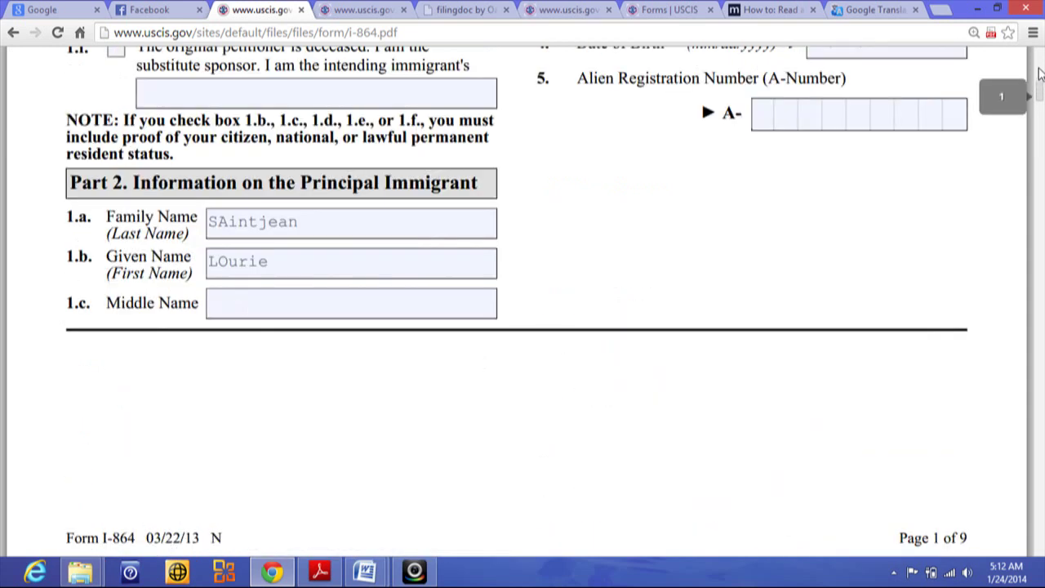
left_click(1040, 69)
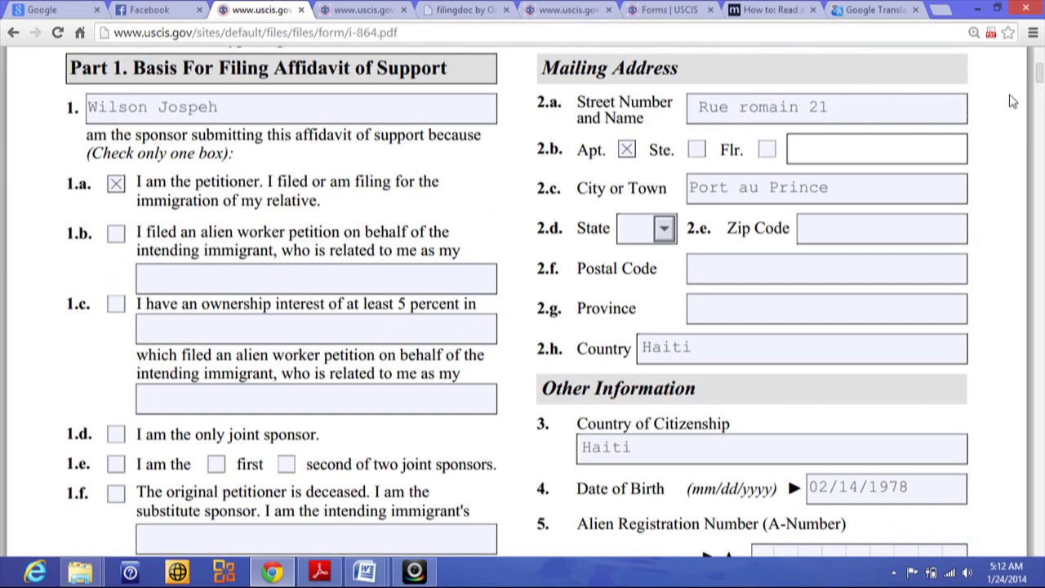
left_click_drag(1040, 76, 1040, 187)
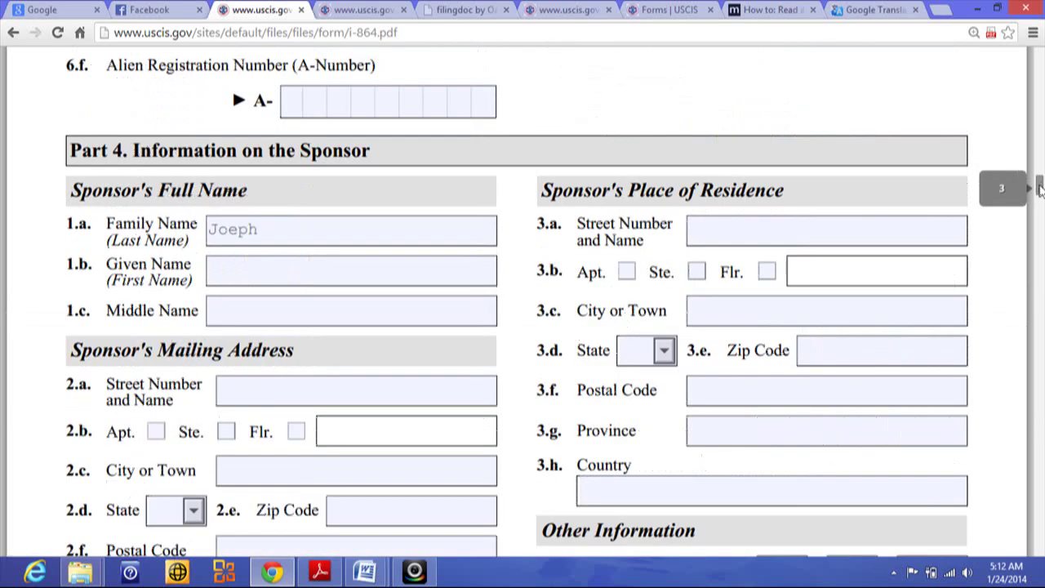
Correct the misspelled letters in the sponsor's family name.
left_click(262, 231)
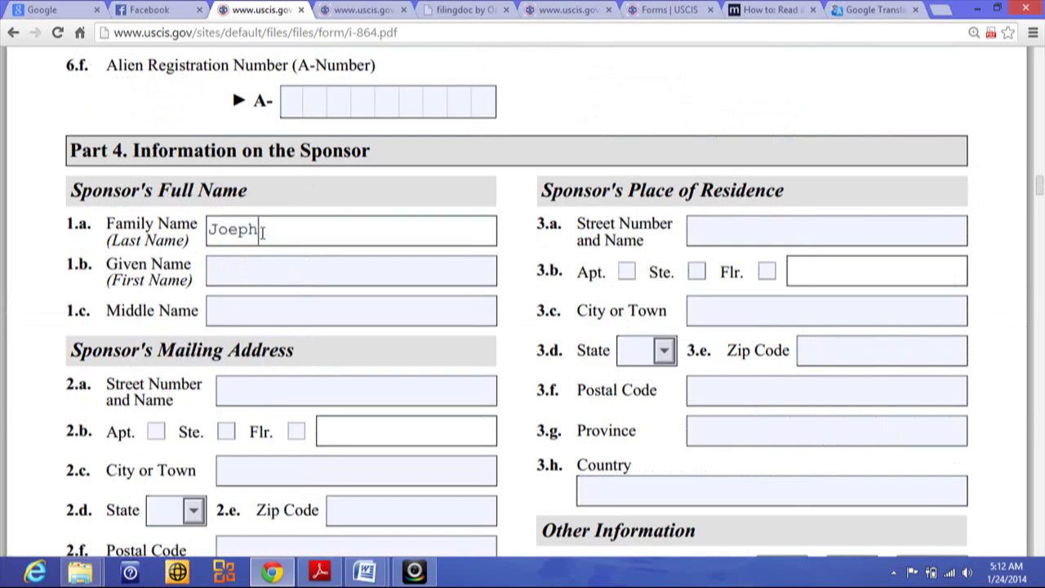
key("BackSpace")
key("BackSpace")
key("BackSpace")
key("BackSpace")
type("os")
type("peh")
left_click(261, 230)
key("BackSpace")
key("BackSpace")
type("eph")
Enter the sponsor's first name in the Part 4 Given Name field.
left_click(232, 269)
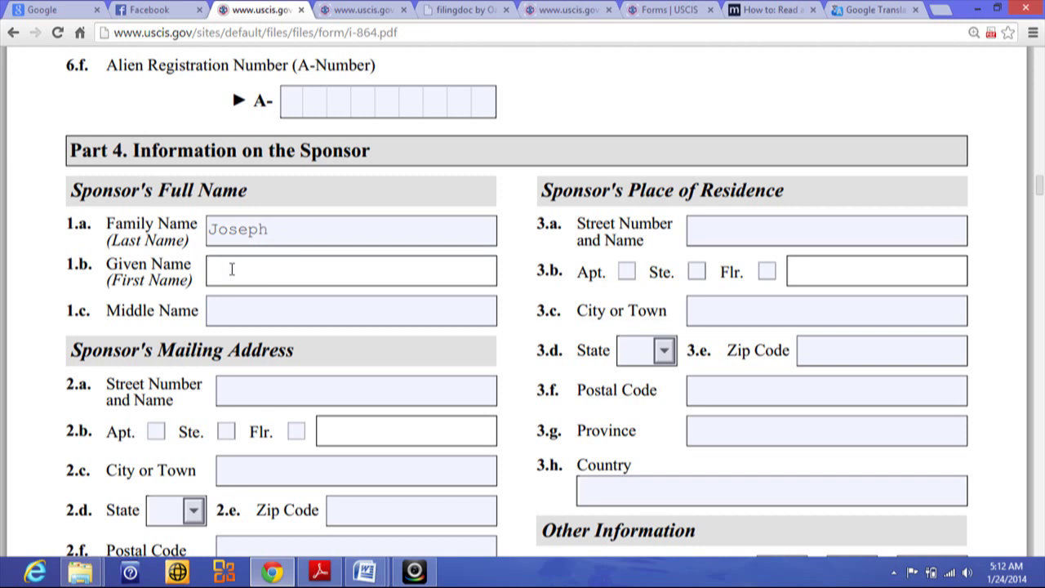
left_click(234, 390)
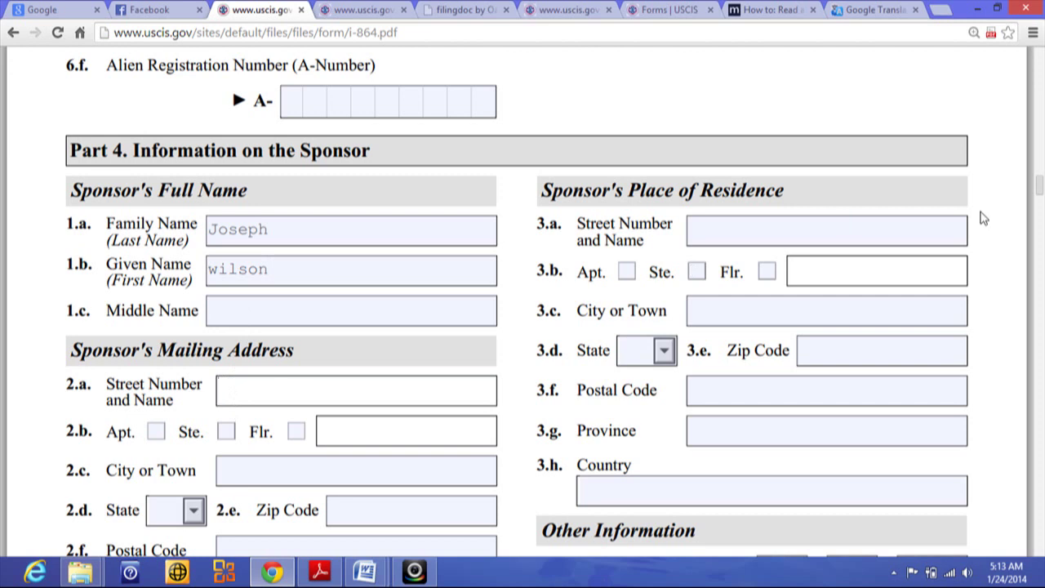
Fill in the sponsor's mailing street address and city.
scroll(1021, 203, "down", 1)
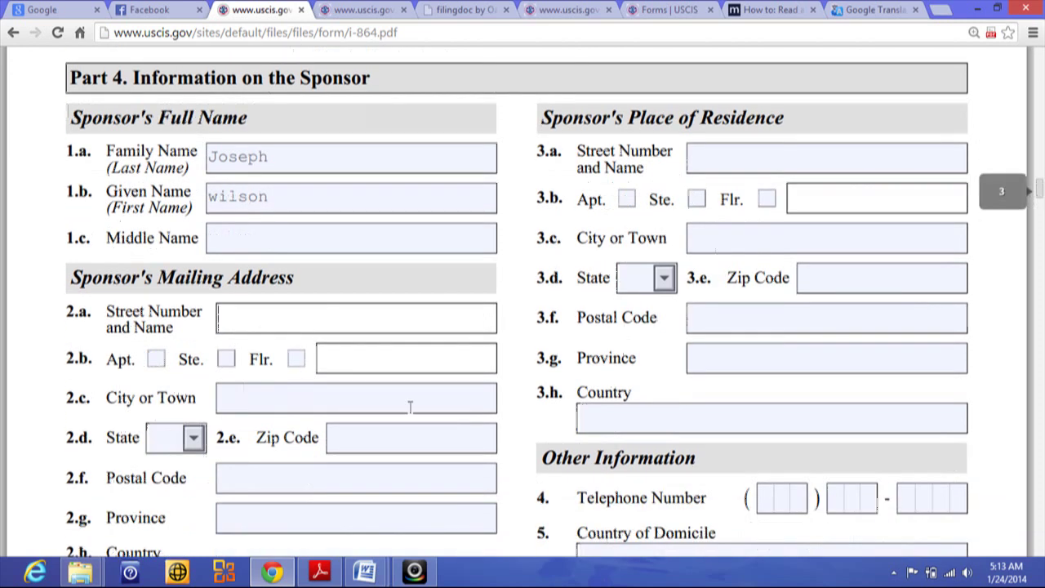
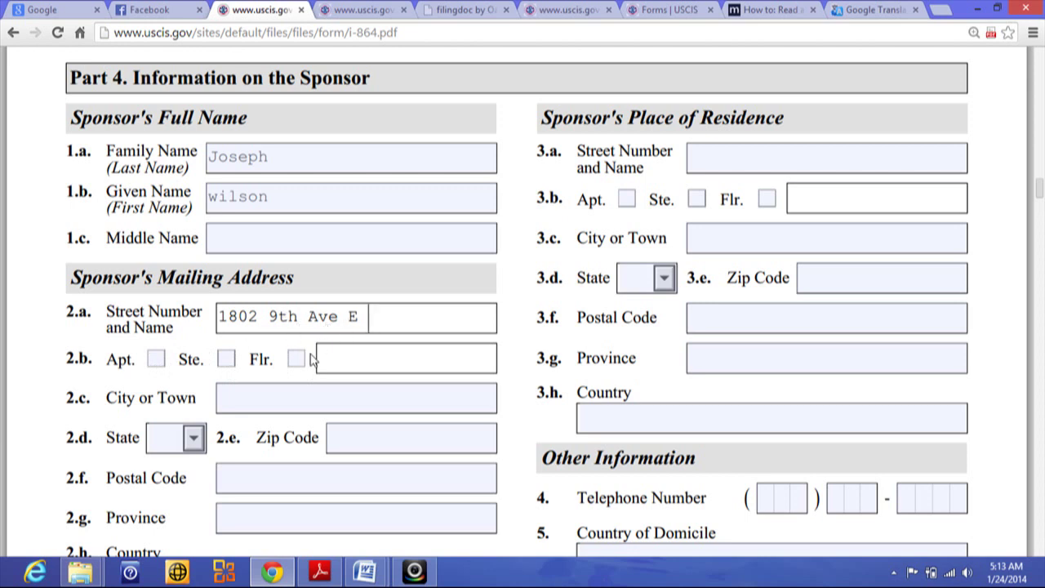
left_click(245, 399)
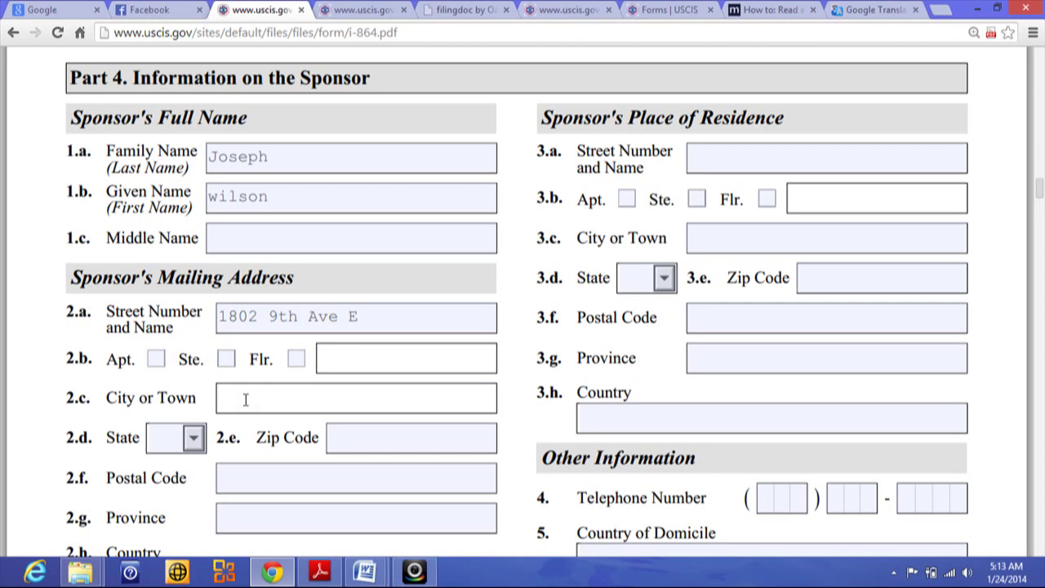
type("Bradenton")
Choose FL as the mailing address state.
left_click(193, 441)
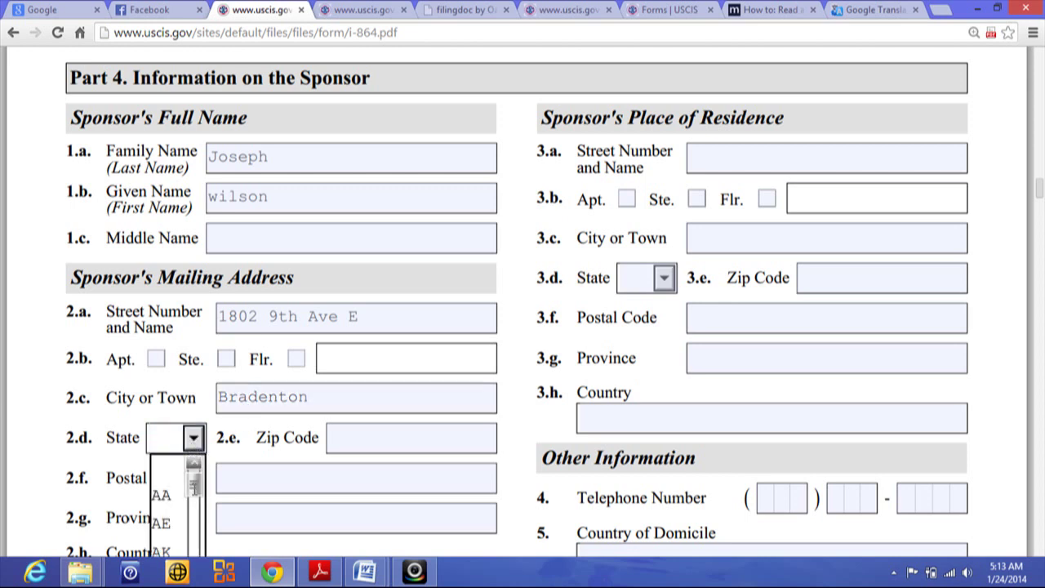
left_click_drag(194, 502, 195, 541)
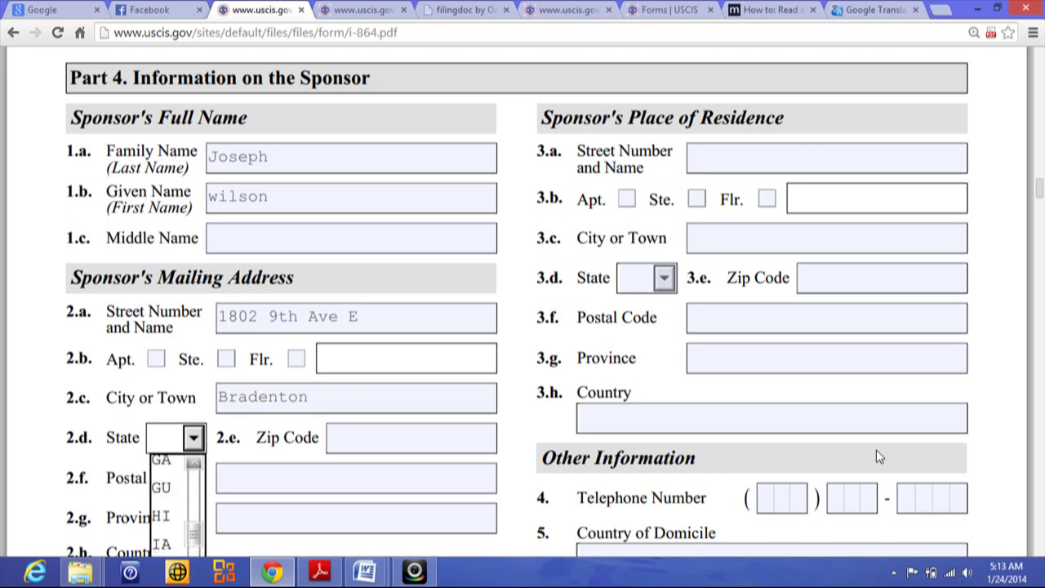
left_click_drag(1040, 190, 1040, 206)
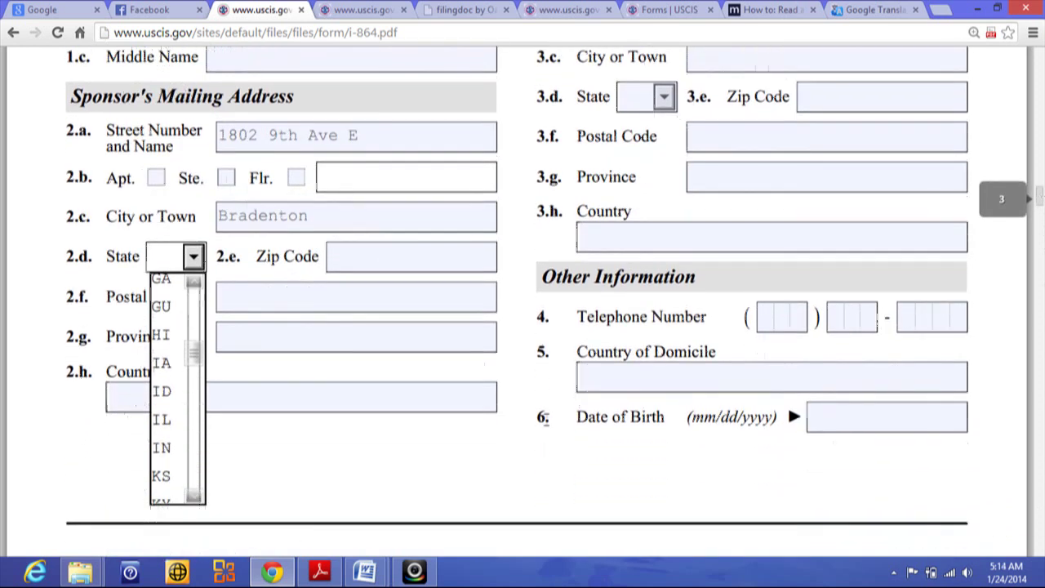
left_click(196, 466)
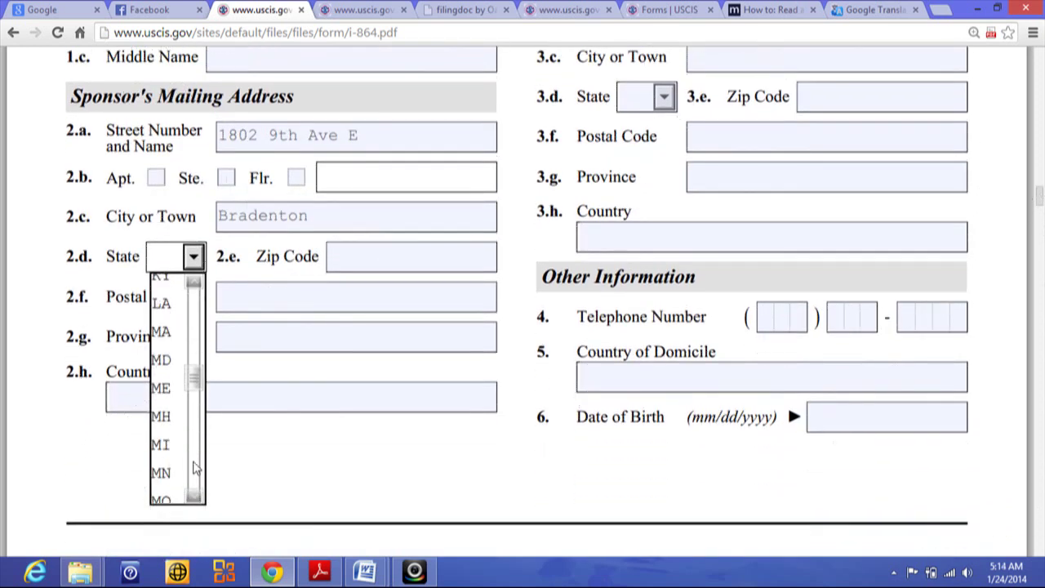
left_click(196, 357)
left_click(196, 339)
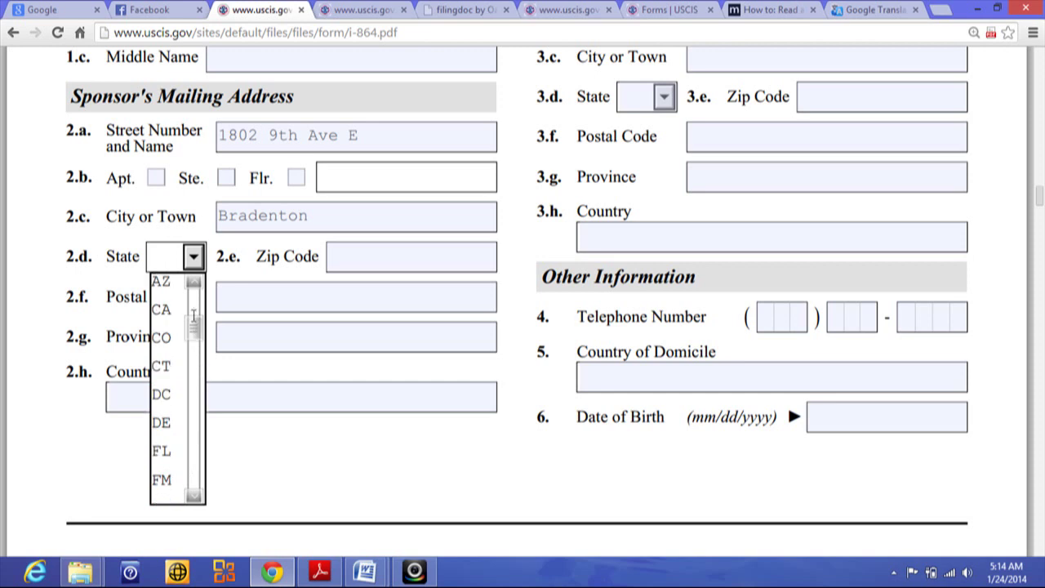
left_click(161, 461)
Enter the mailing ZIP code and USA as the mailing country.
left_click(363, 262)
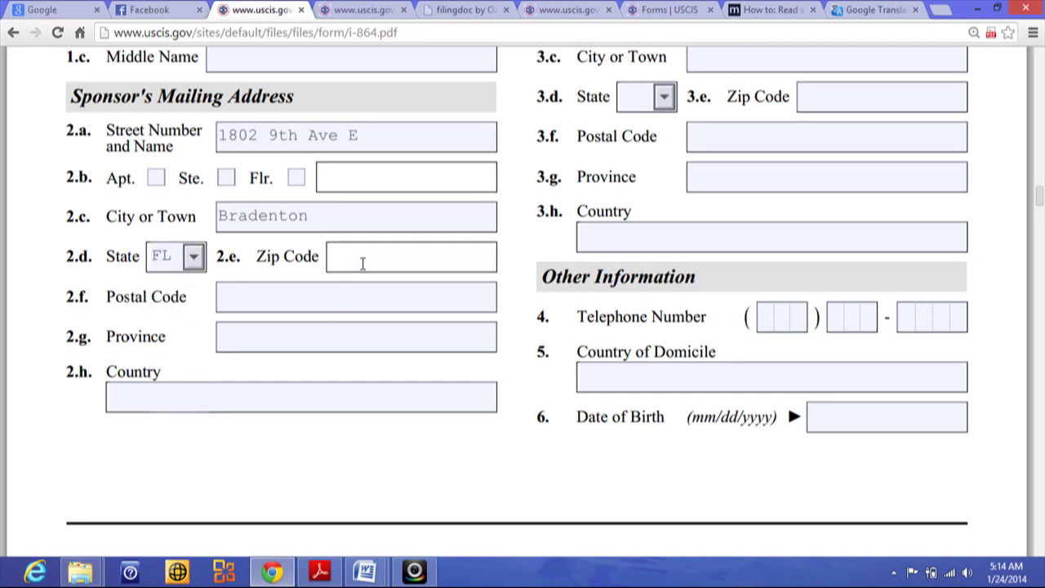
type("34243")
left_click(255, 299)
left_click(243, 337)
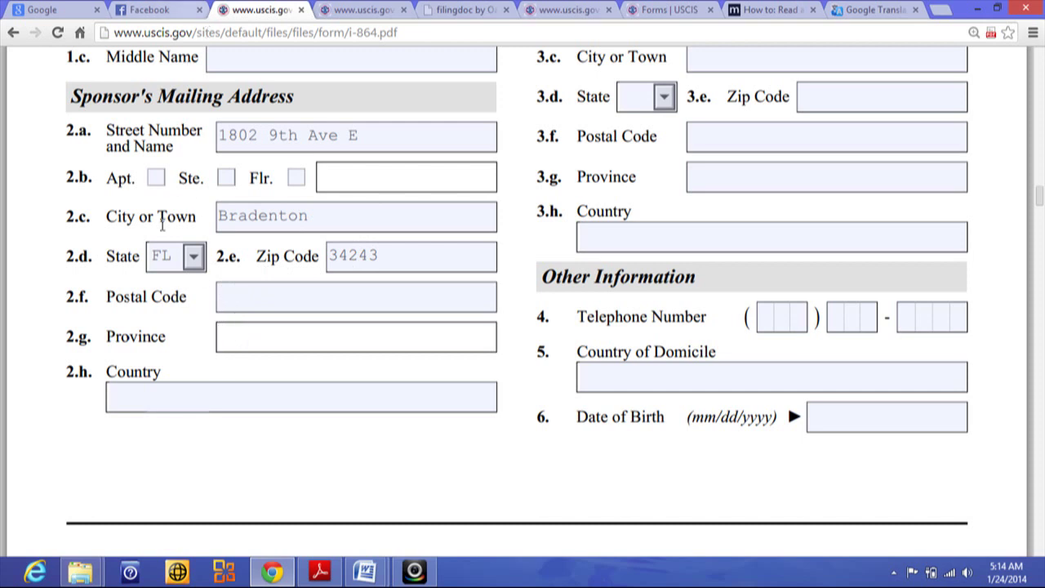
left_click(148, 397)
type("USA")
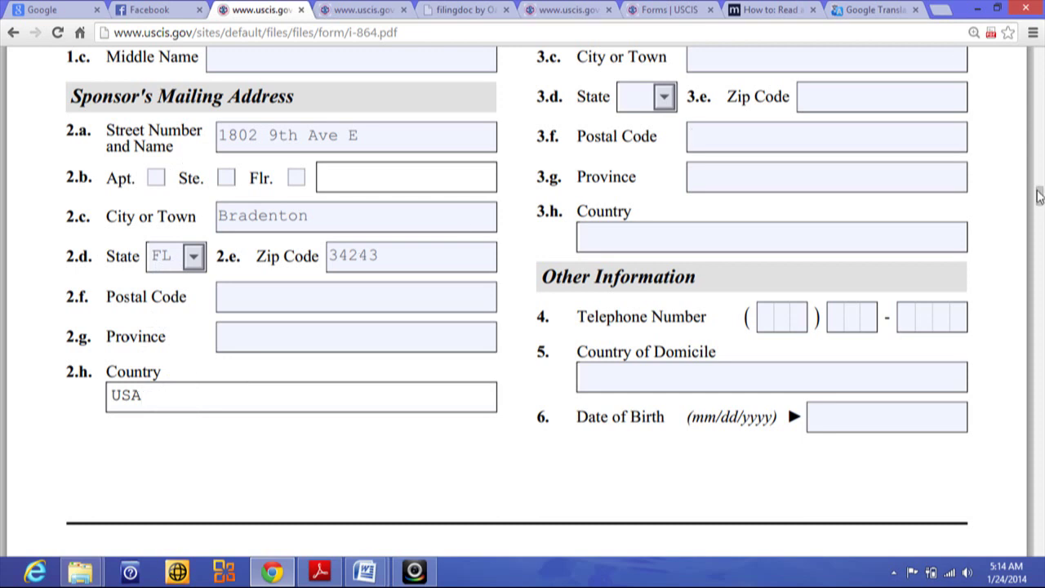
scroll(1035, 186, "up", 3)
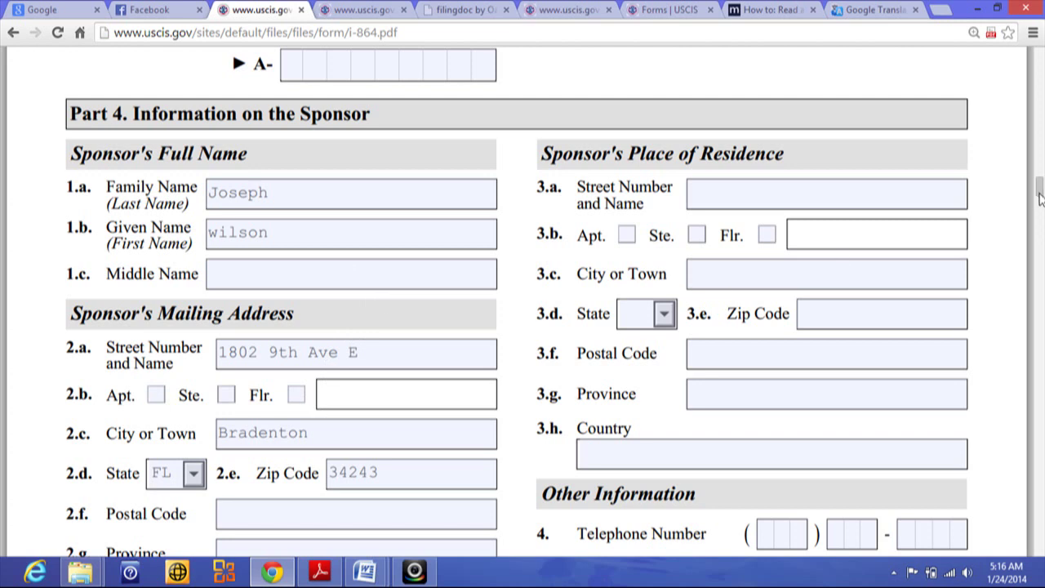
Enter the sponsor's telephone number across the three Telephone boxes.
left_click_drag(1040, 191, 1040, 202)
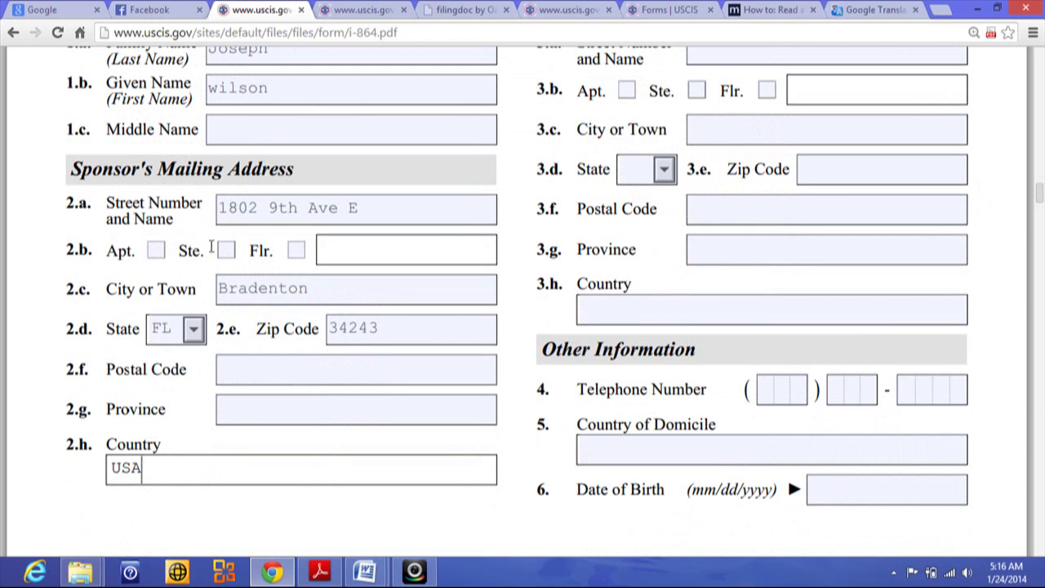
left_click(768, 393)
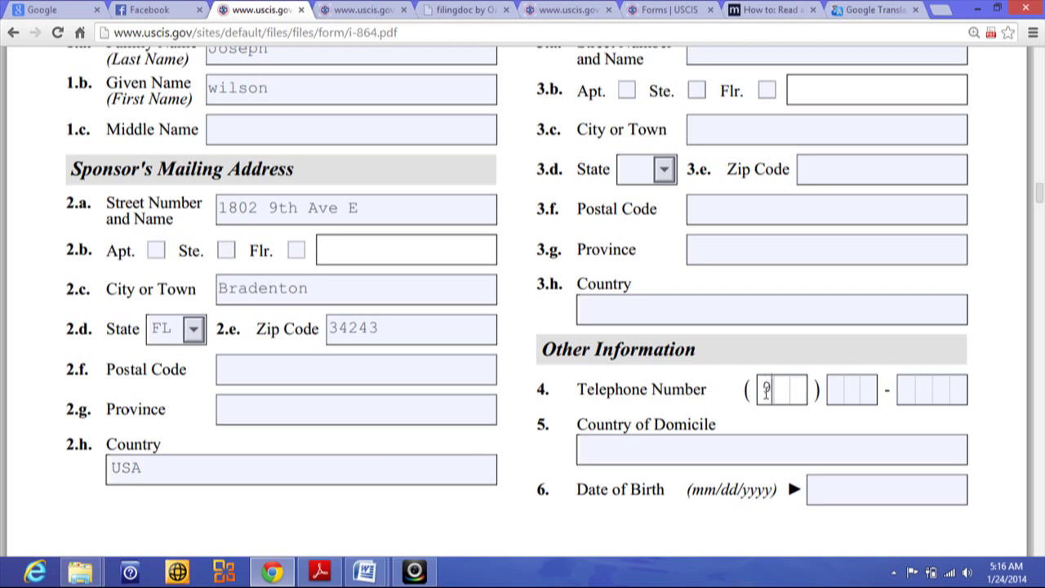
left_click(837, 393)
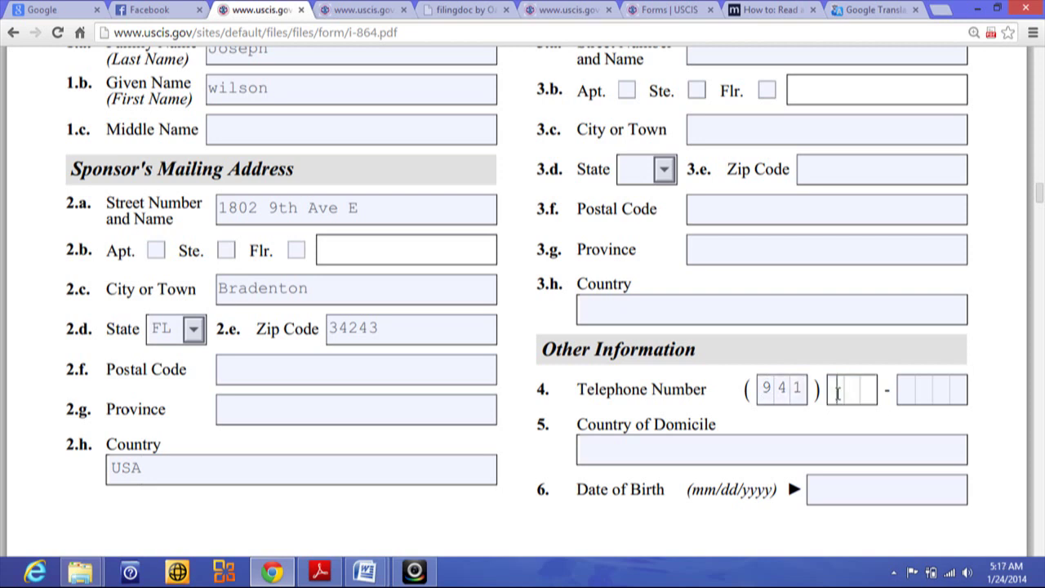
left_click(901, 393)
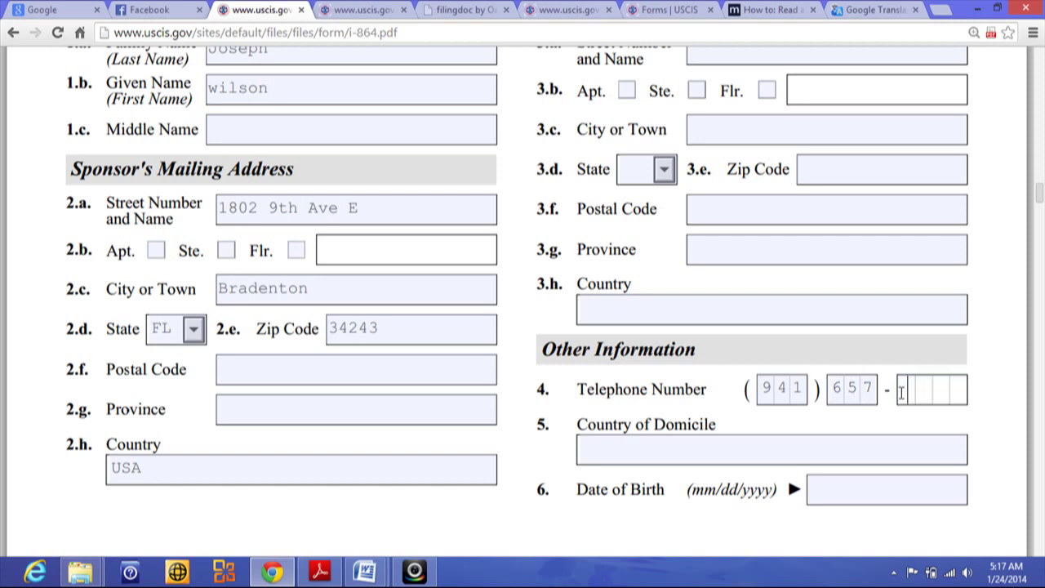
Set USA as country of domicile and enter the sponsor's date of birth.
left_click(722, 455)
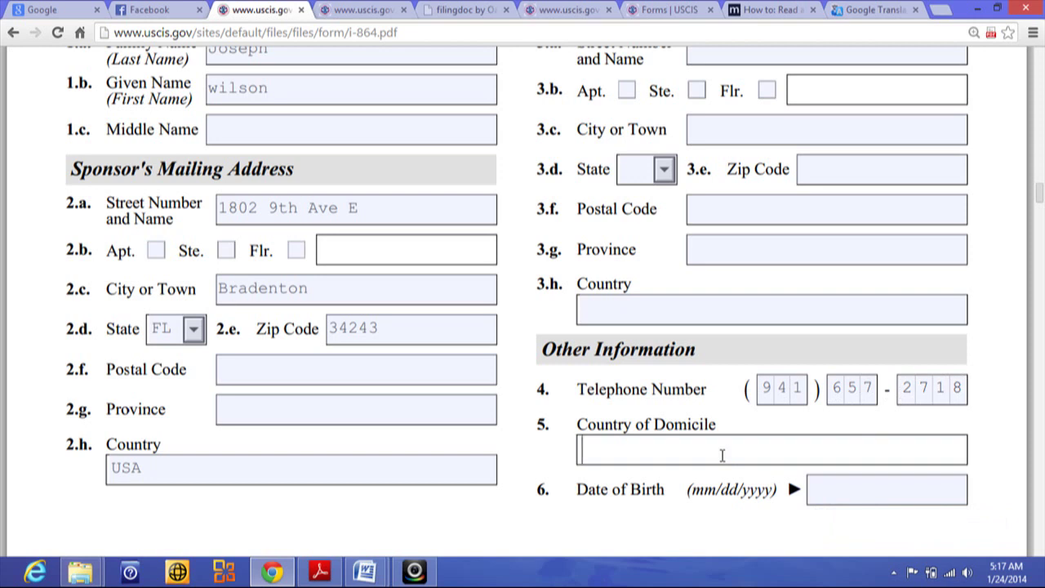
type("u")
key("BackSpace")
type("USA")
left_click(824, 493)
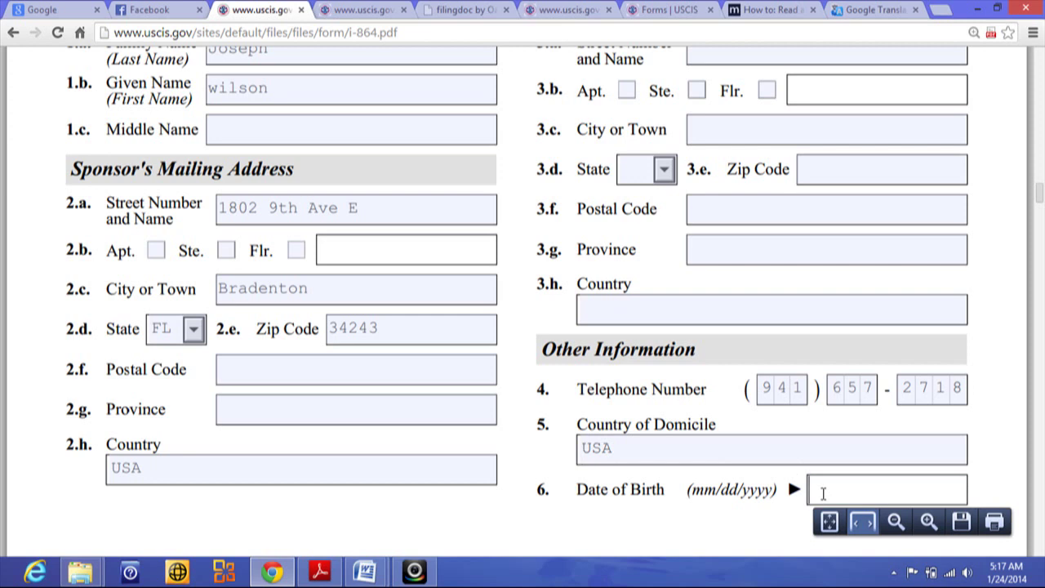
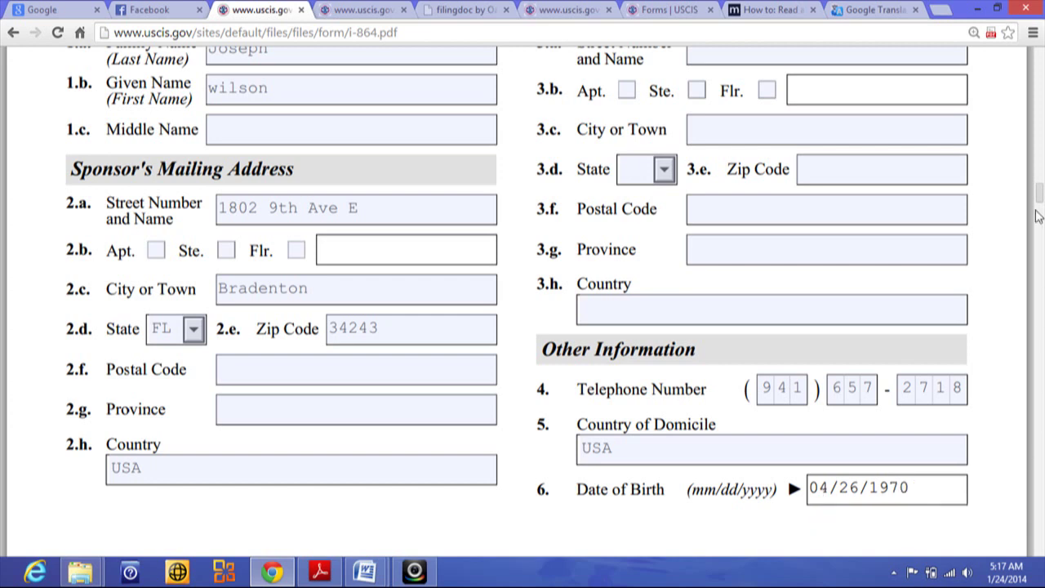
Enter Cotes de FEr, Sud Est and HAITI as the sponsor's city, province and country of birth.
left_click_drag(1039, 198, 1039, 233)
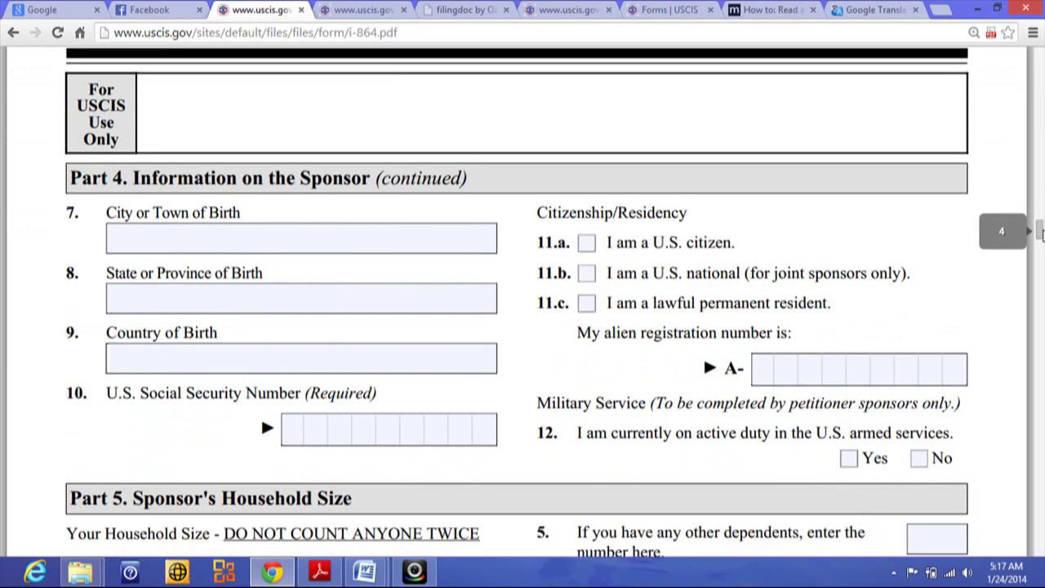
left_click(190, 238)
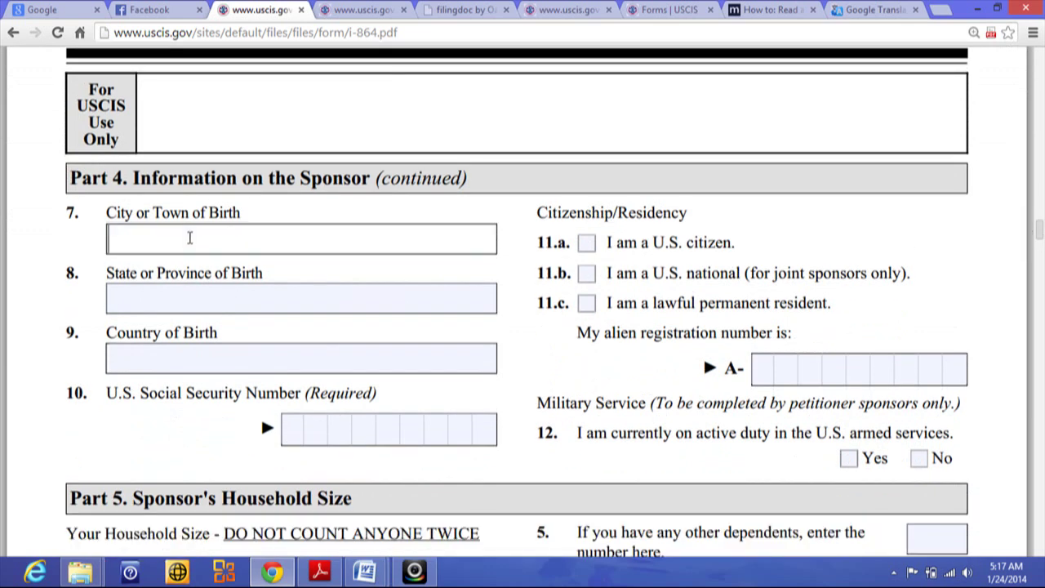
type("Cotes de FEr")
left_click(164, 296)
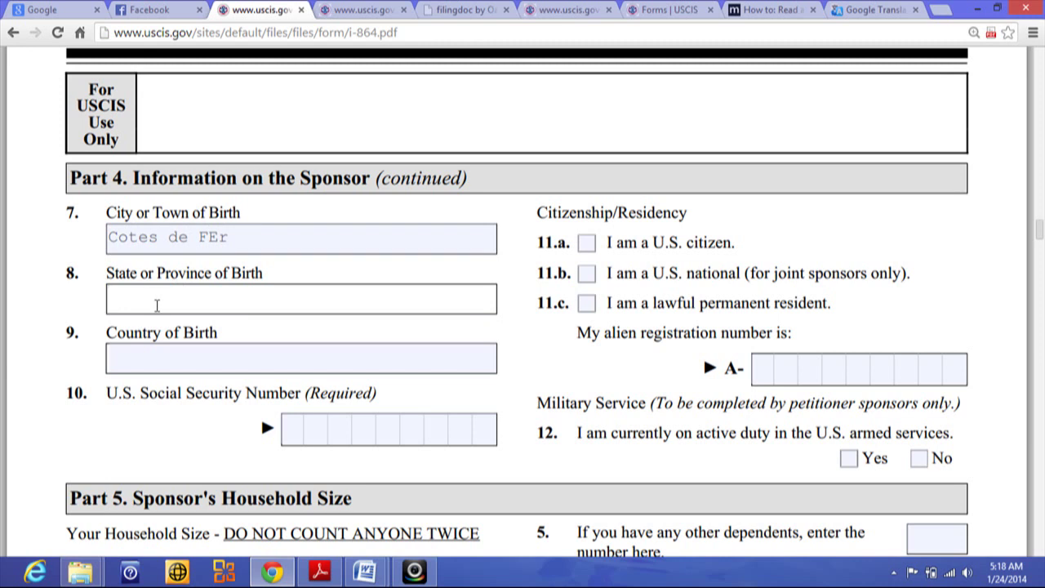
type("S")
type("ud")
type("'est")
key("BackSpace")
key("BackSpace")
key("BackSpace")
key("BackSpace")
type("Est")
left_click(150, 359)
type("H")
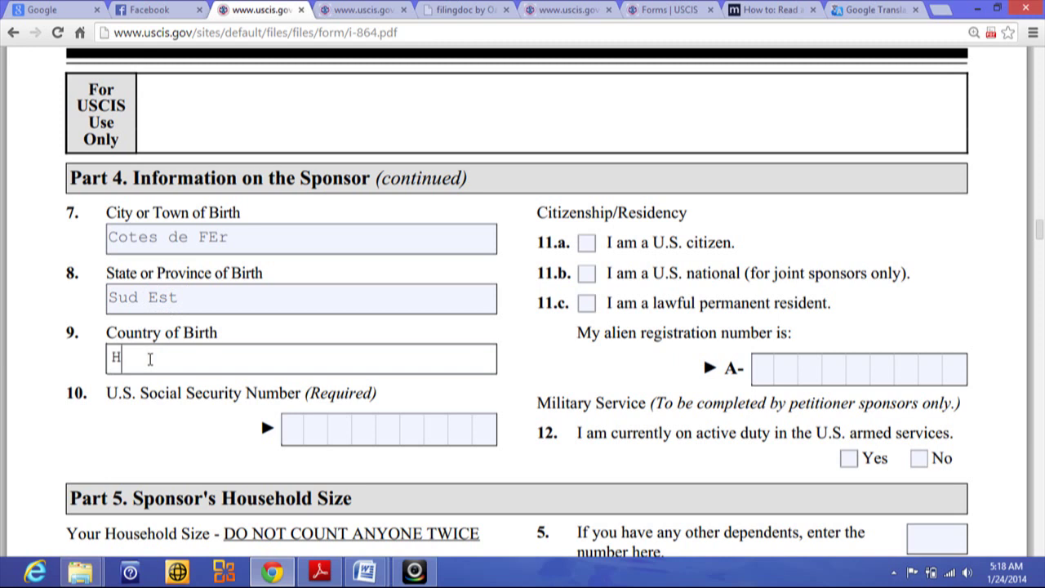
type("AITI")
left_click(301, 426)
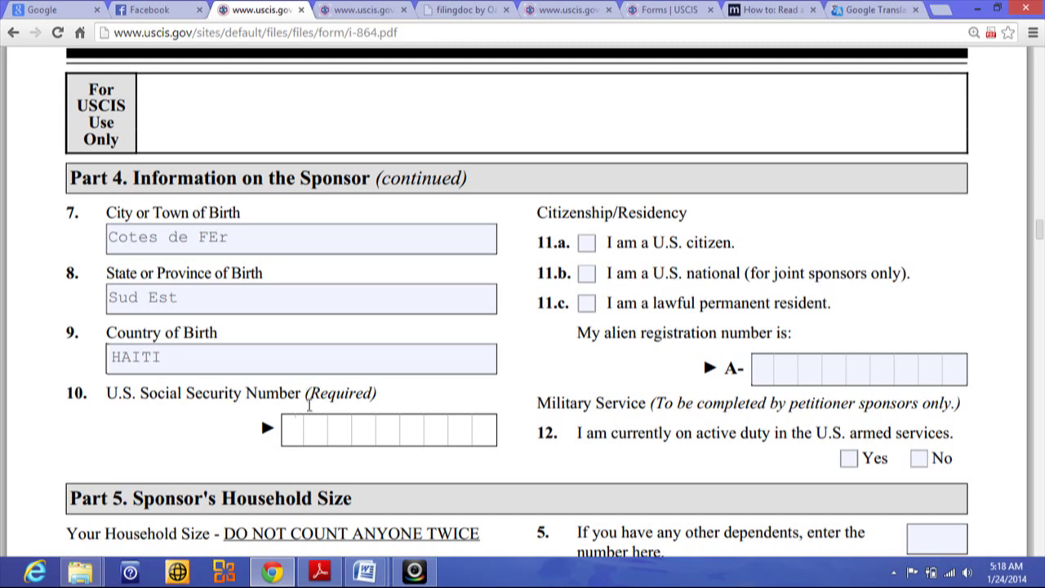
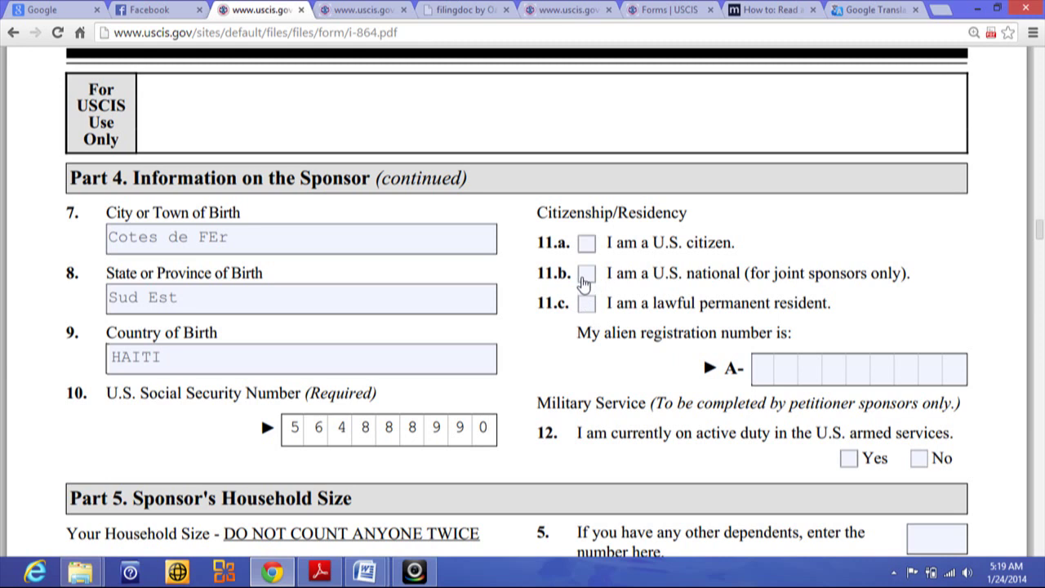
Type the sponsor's Social Security Number into the item 10 comb field.
left_click(759, 375)
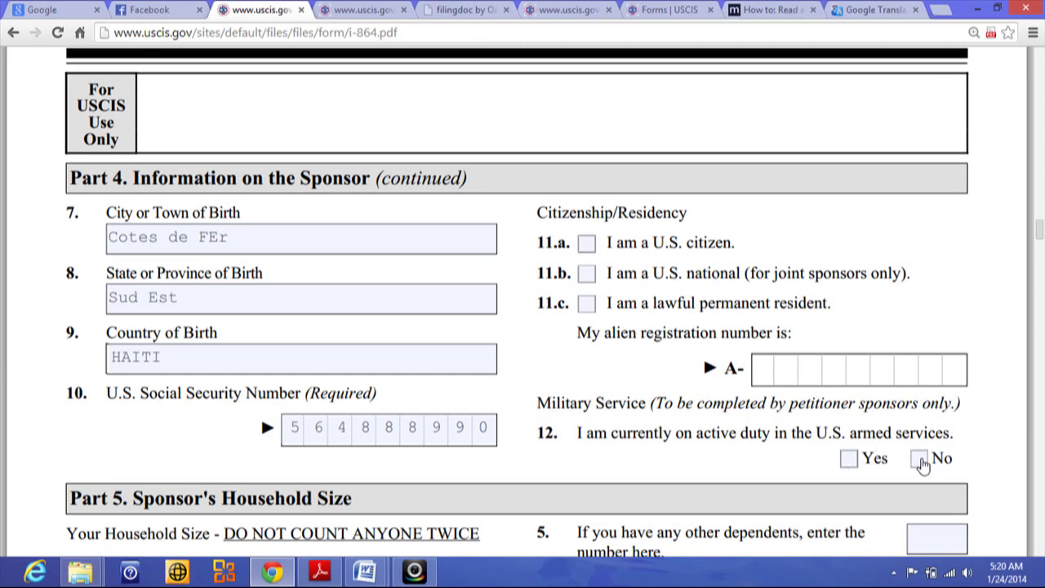
Mark No for item 12, current active duty in the U.S. armed services.
left_click(920, 462)
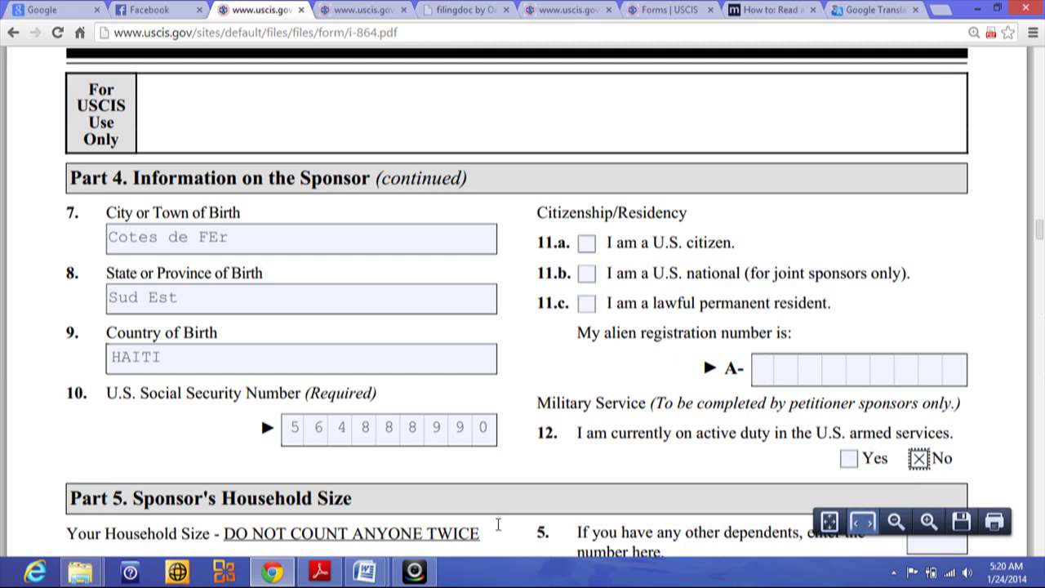
left_click(414, 571)
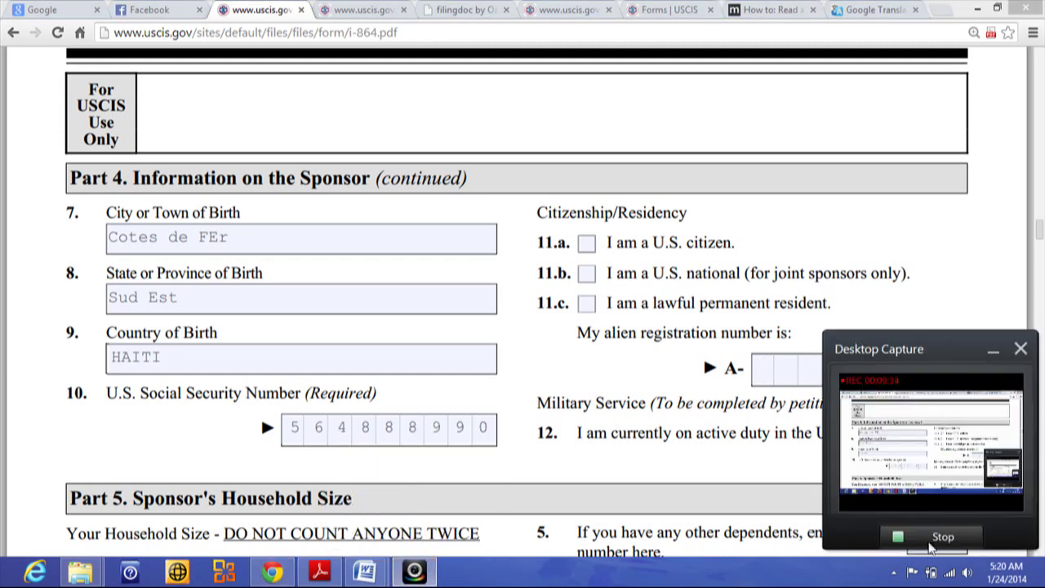